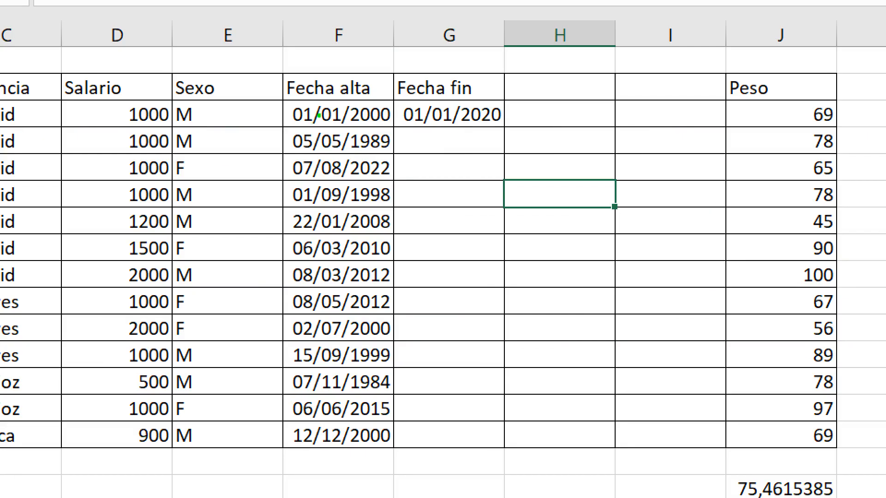
pyautogui.moveTo(332, 99)
pyautogui.mouseDown()
pyautogui.moveTo(307, 94)
pyautogui.moveTo(276, 129)
pyautogui.moveTo(370, 130)
pyautogui.mouseUp()
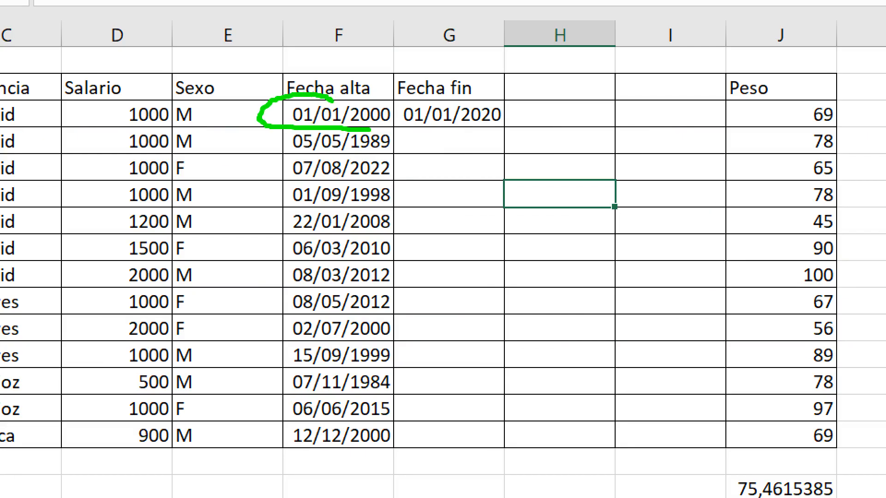
pyautogui.click(424, 100)
pyautogui.press('Escape')
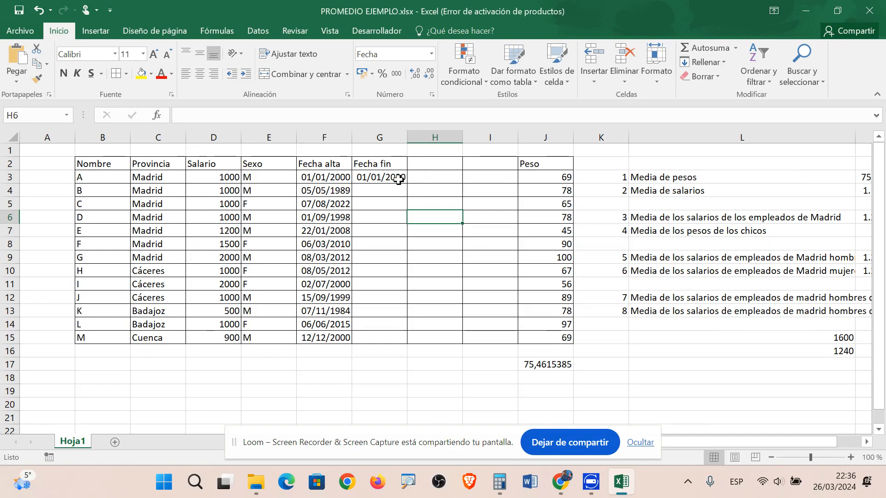
pyautogui.hotkey('ctrl', '1')
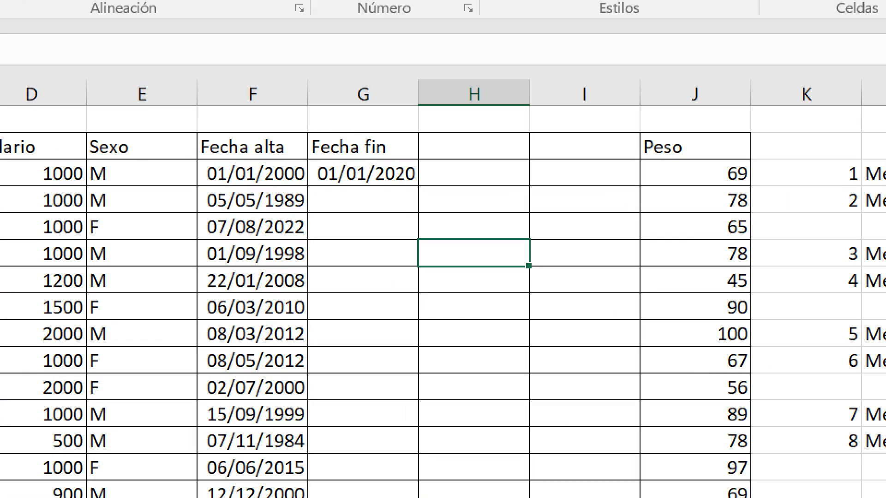
pyautogui.click(389, 181)
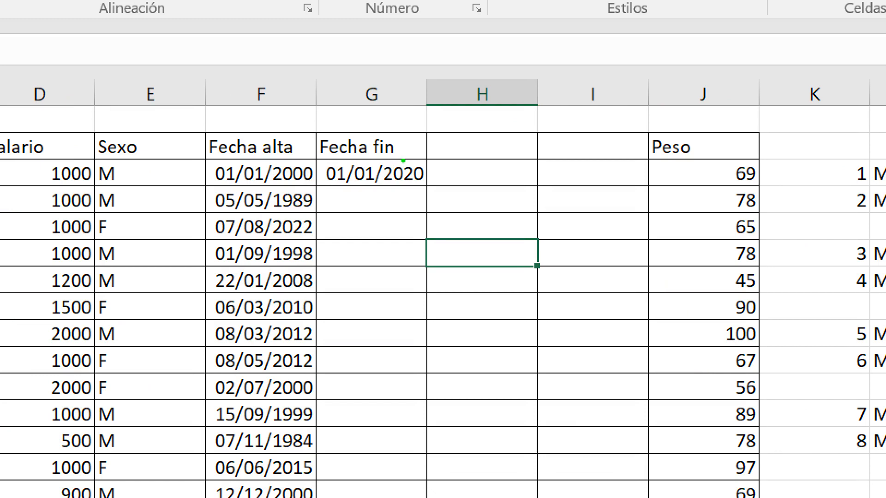
pyautogui.moveTo(405, 160)
pyautogui.mouseDown()
pyautogui.moveTo(335, 157)
pyautogui.moveTo(329, 185)
pyautogui.moveTo(404, 196)
pyautogui.moveTo(429, 162)
pyautogui.moveTo(400, 162)
pyautogui.mouseUp()
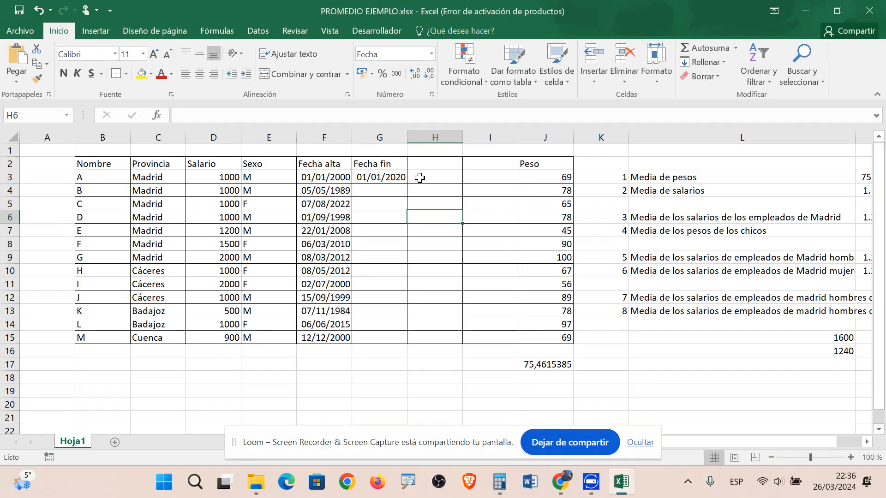
# Begin a SIFECHA formula in H3 with F3 as the start date and G3 as the end date
pyautogui.click(420, 178)
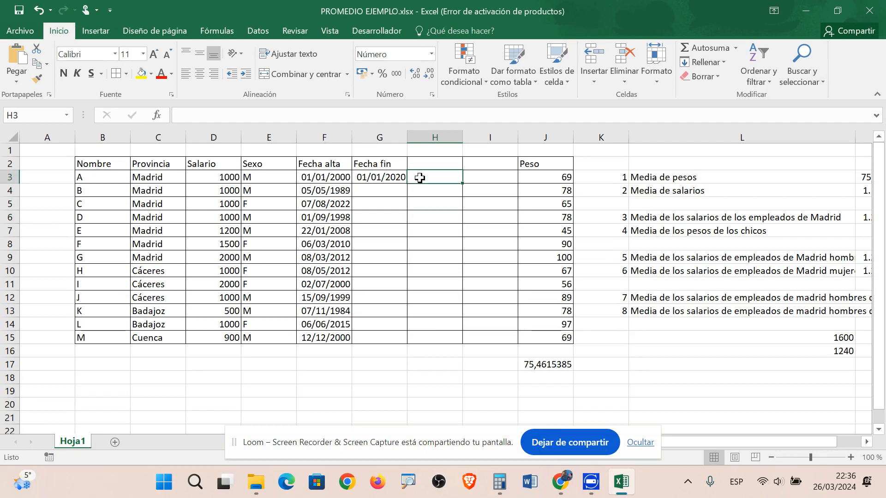
pyautogui.write('=')
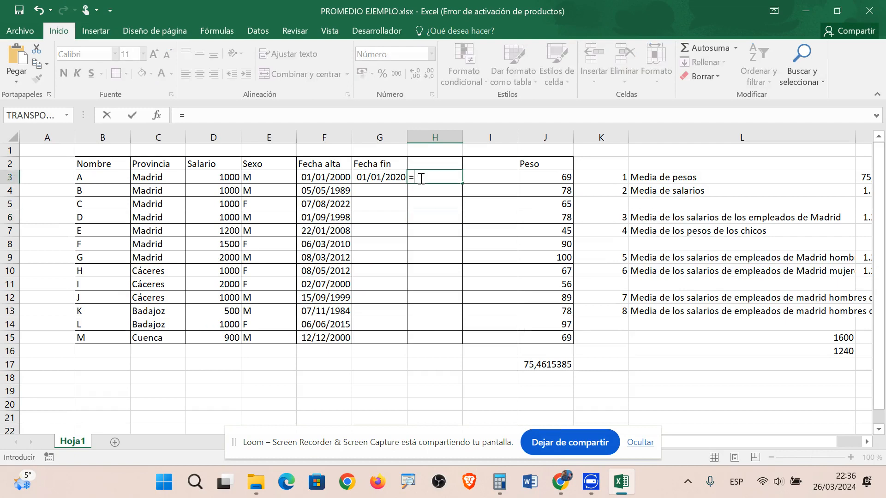
pyautogui.write('SIFECHA(')
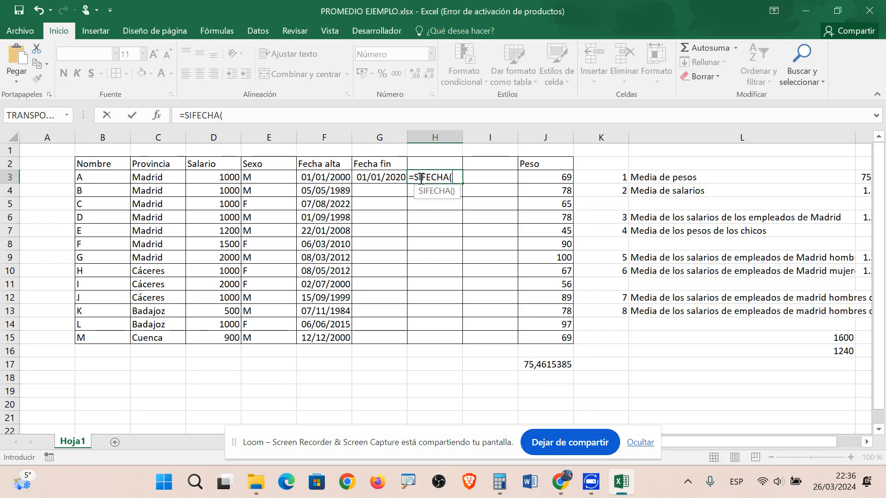
pyautogui.click(328, 180)
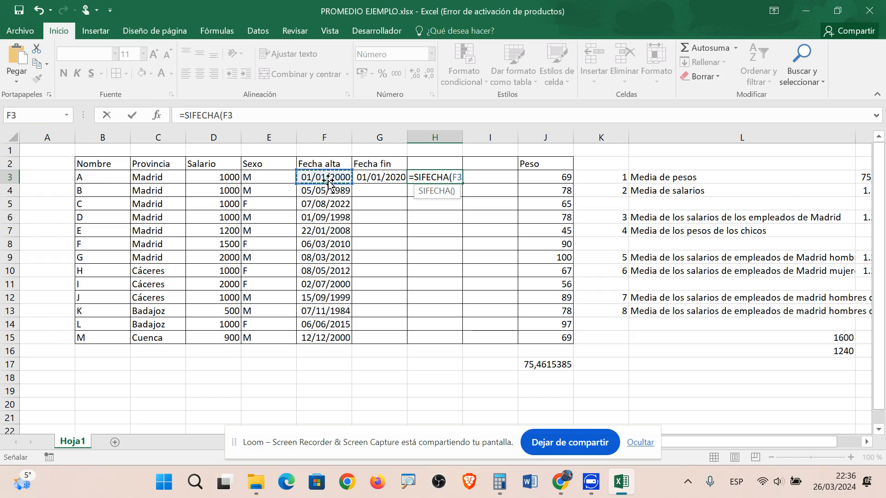
pyautogui.write(';')
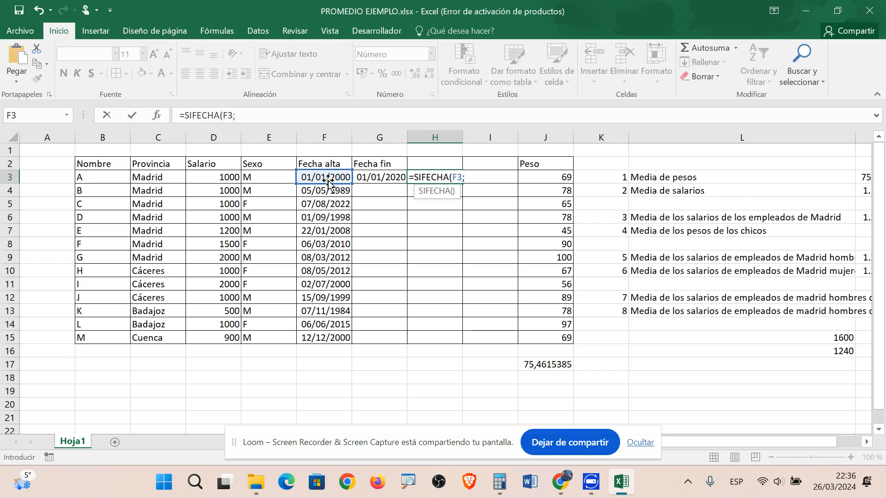
pyautogui.click(366, 177)
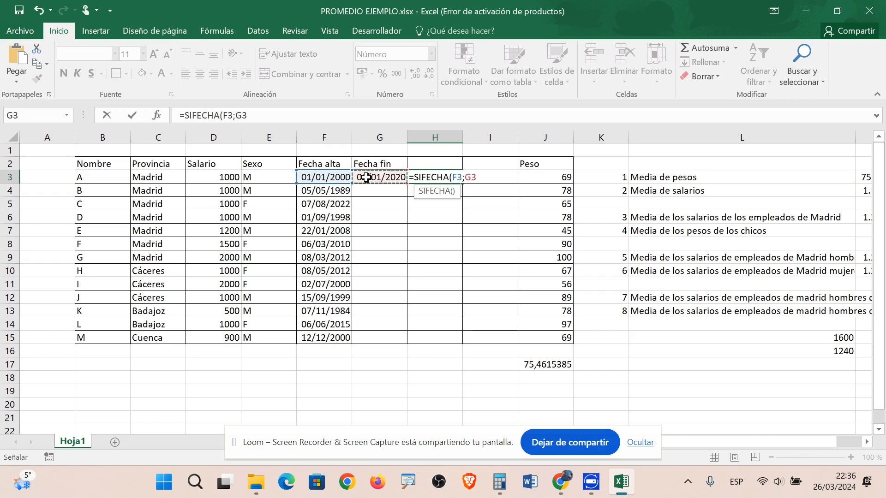
pyautogui.write(';')
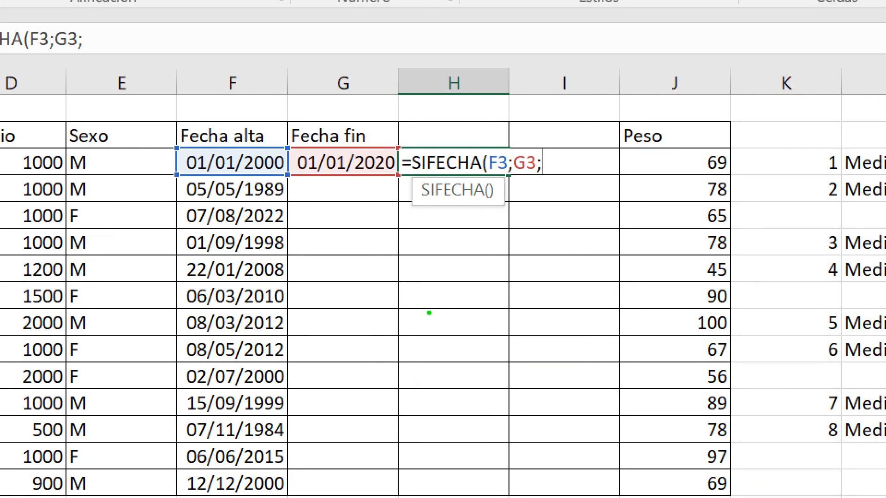
pyautogui.moveTo(420, 296)
pyautogui.mouseDown()
pyautogui.moveTo(442, 344)
pyautogui.moveTo(501, 295)
pyautogui.mouseUp()
pyautogui.moveTo(441, 344); pyautogui.dragTo(440, 379)
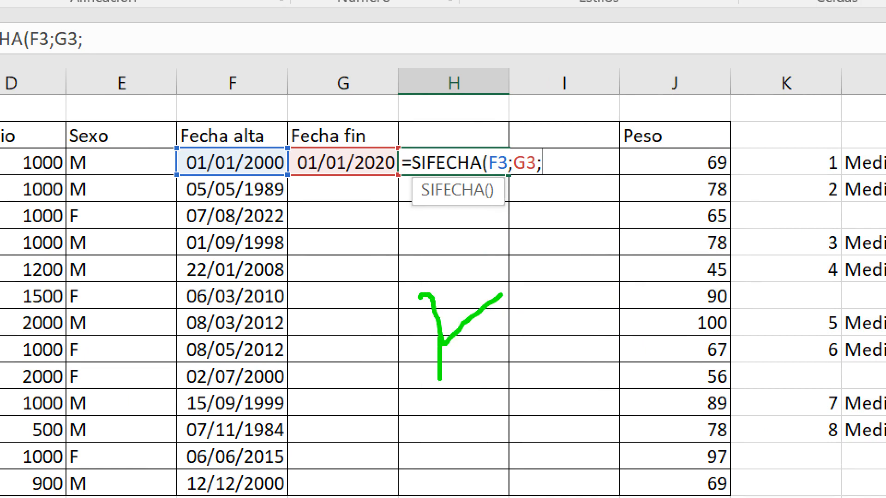
pyautogui.moveTo(586, 368)
pyautogui.mouseDown()
pyautogui.moveTo(597, 332)
pyautogui.moveTo(637, 344)
pyautogui.moveTo(639, 357)
pyautogui.mouseUp()
pyautogui.moveTo(542, 414)
pyautogui.mouseDown()
pyautogui.moveTo(542, 451)
pyautogui.moveTo(578, 428)
pyautogui.moveTo(561, 456)
pyautogui.mouseUp()
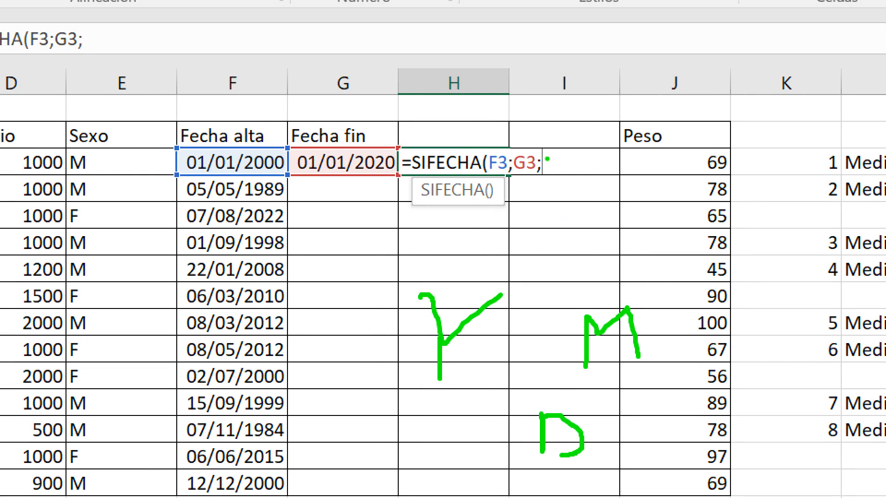
pyautogui.press('Escape')
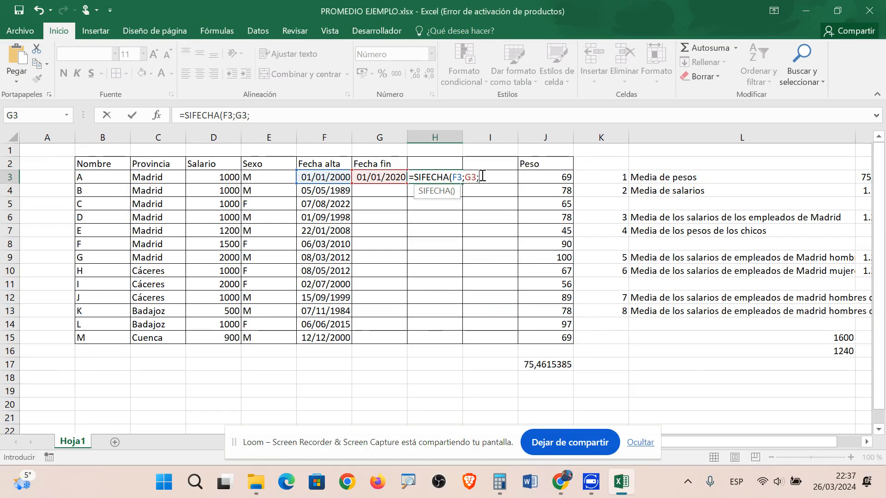
# Complete the SIFECHA formula in H3 with the unit "Y" to calculate full years between the two dates
pyautogui.write('Y"')
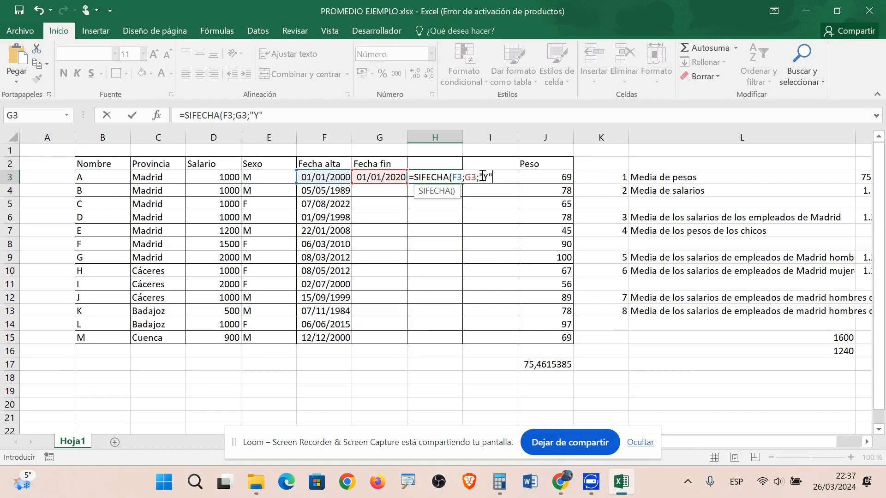
pyautogui.write(')')
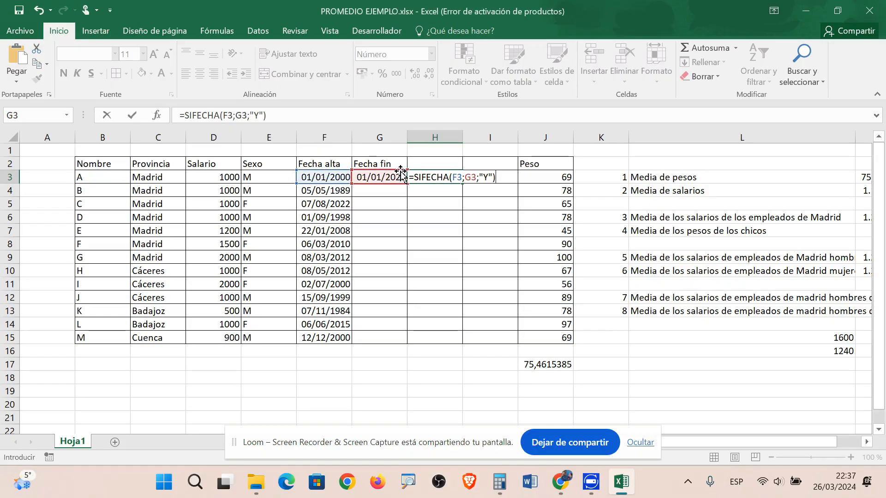
pyautogui.press('Return')
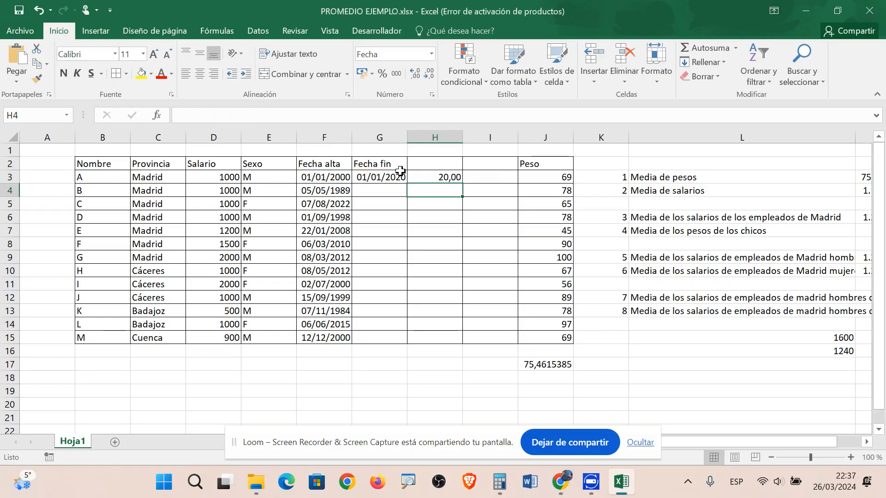
# Format the years result in H3 to show no decimal places
pyautogui.click(428, 177)
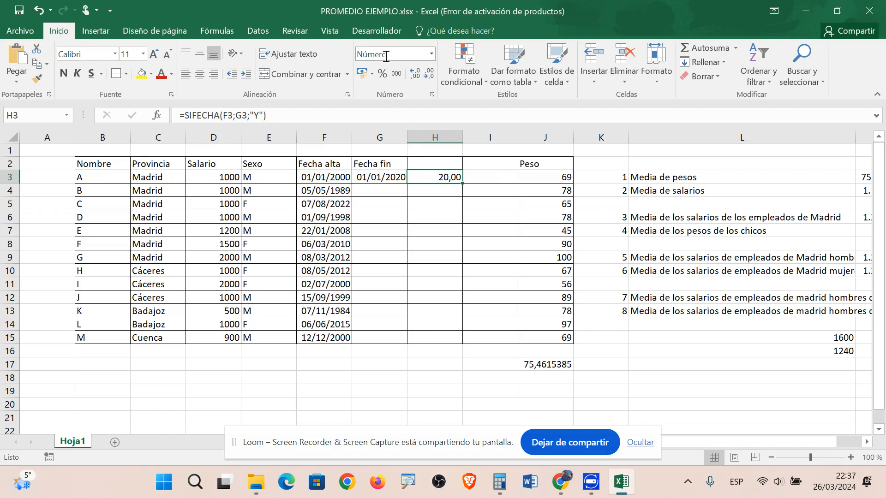
pyautogui.click(414, 76)
pyautogui.click(428, 75)
pyautogui.click(428, 75)
pyautogui.click(428, 75)
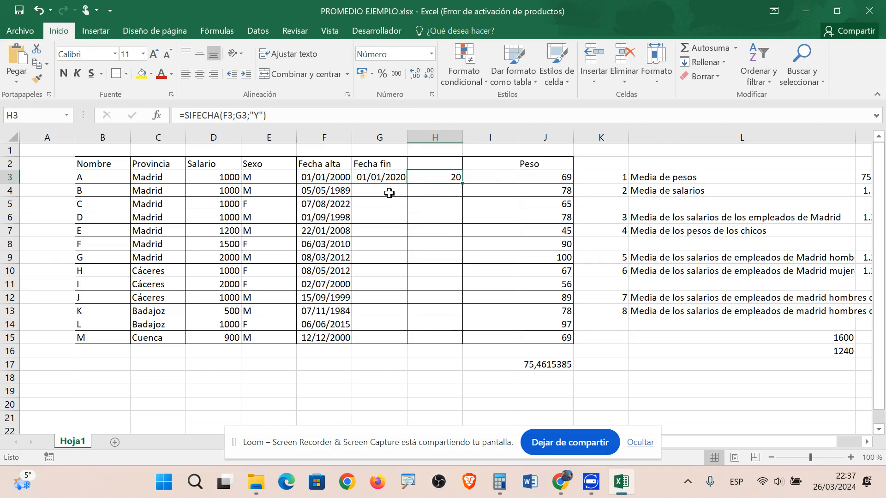
pyautogui.click(415, 190)
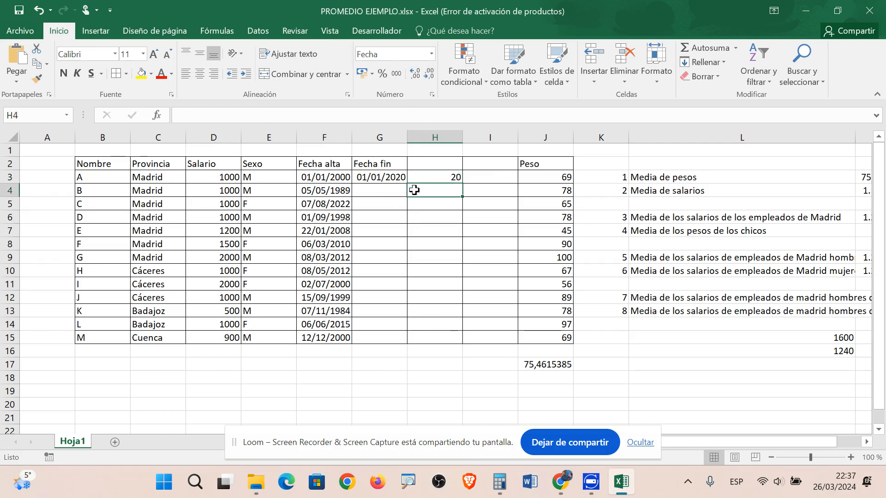
# Enter =SIFECHA(F3;G3;"M") in I3 to calculate the months between Fecha alta and Fecha fin
pyautogui.click(468, 177)
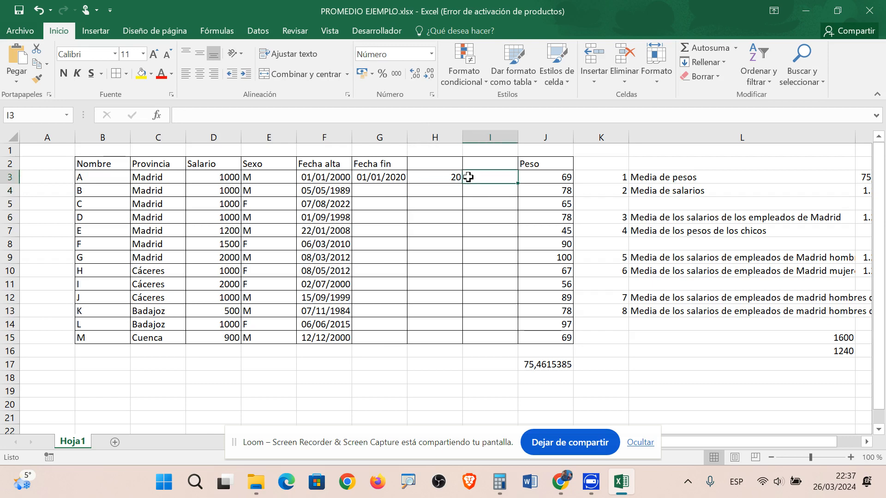
pyautogui.write('=SIFE')
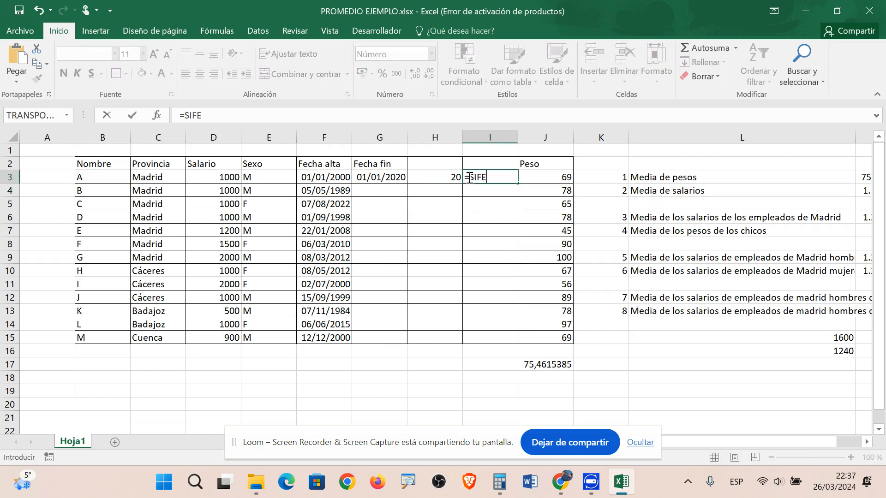
pyautogui.write('CHA(')
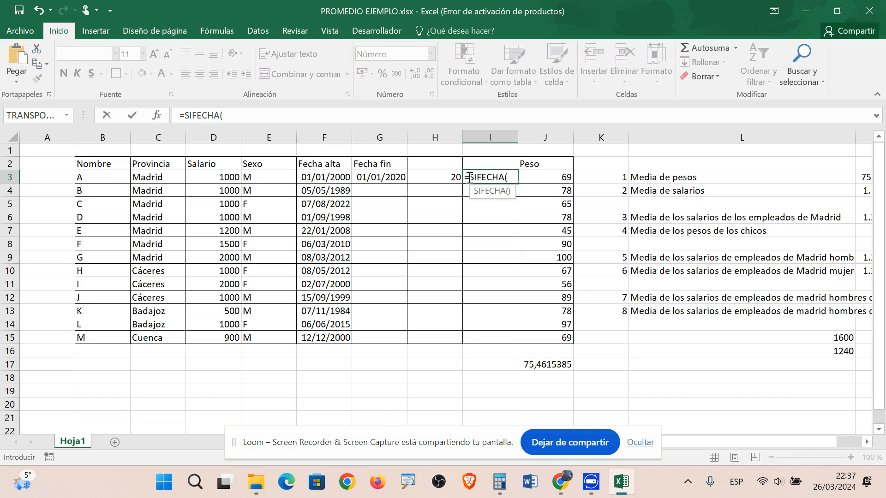
pyautogui.click(312, 177)
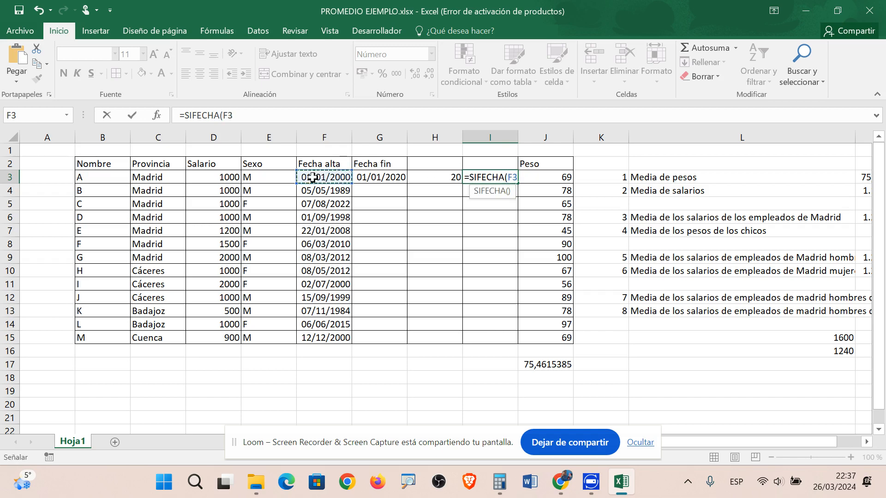
pyautogui.write(';')
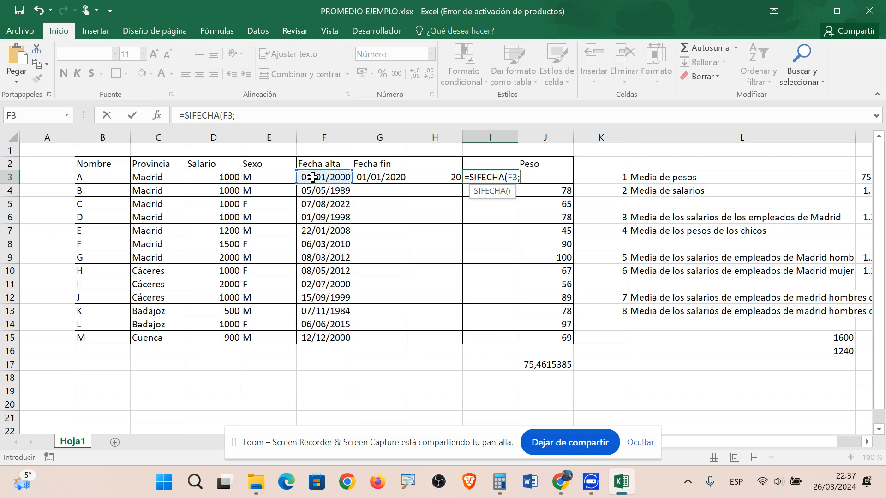
pyautogui.click(363, 179)
pyautogui.write(';"')
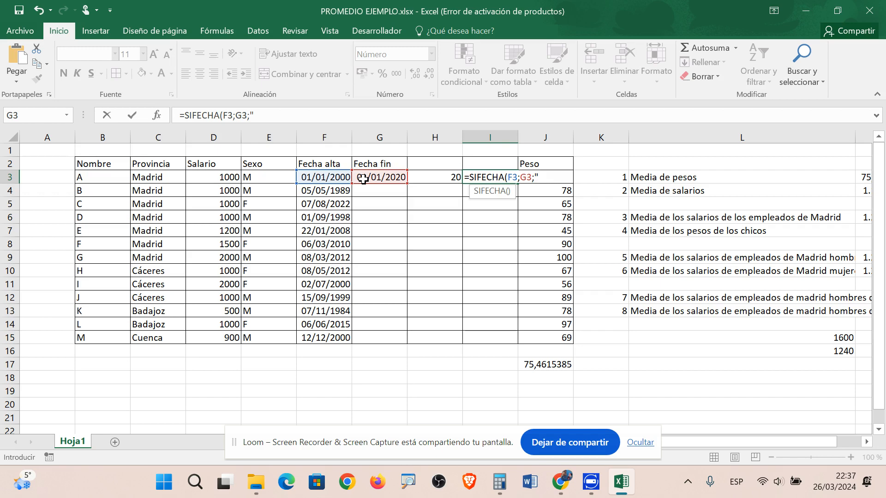
pyautogui.write('M")')
pyautogui.press('Return')
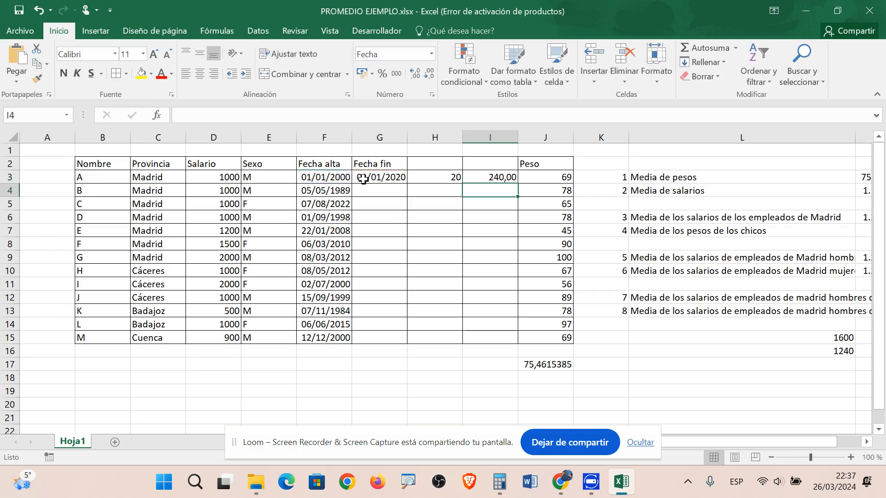
# Change the unit in the I3 SIFECHA formula to "D" so it calculates days
pyautogui.click(472, 176)
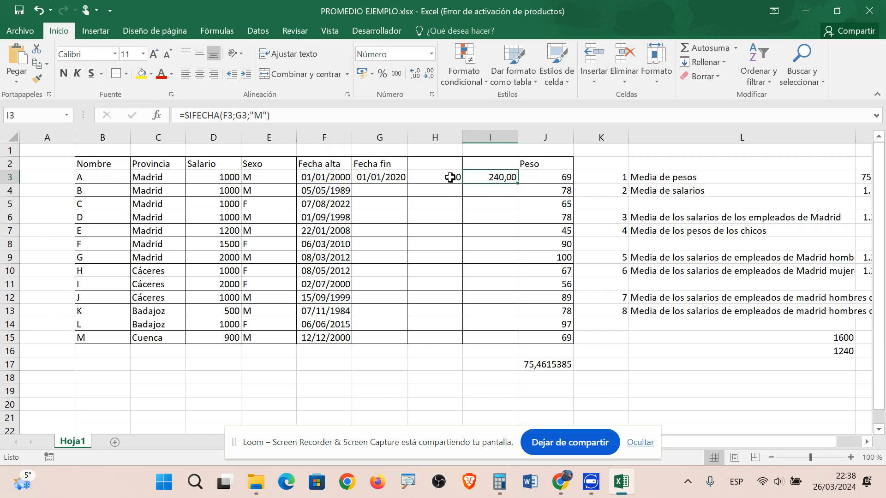
pyautogui.doubleClick(470, 177)
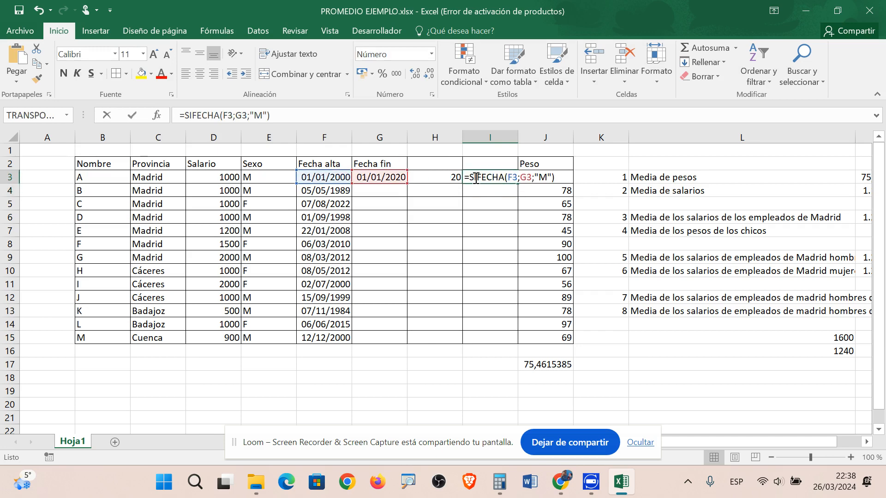
pyautogui.doubleClick(543, 177)
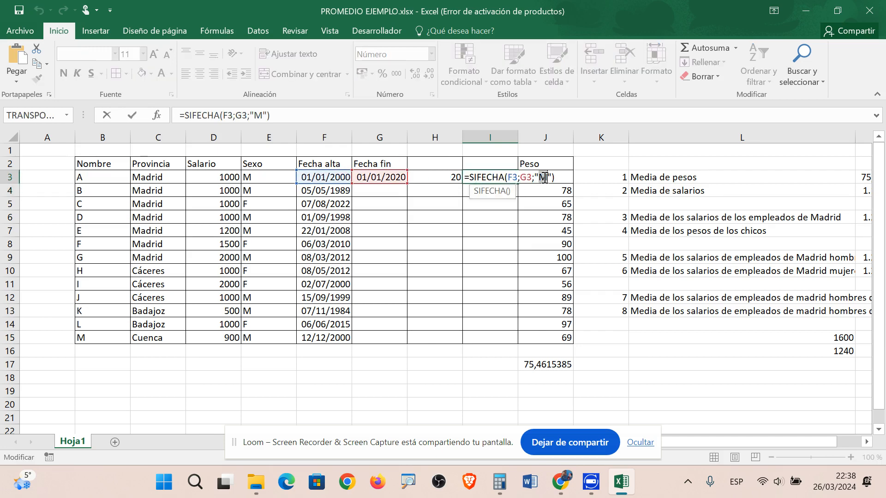
pyautogui.write('D')
pyautogui.press('Return')
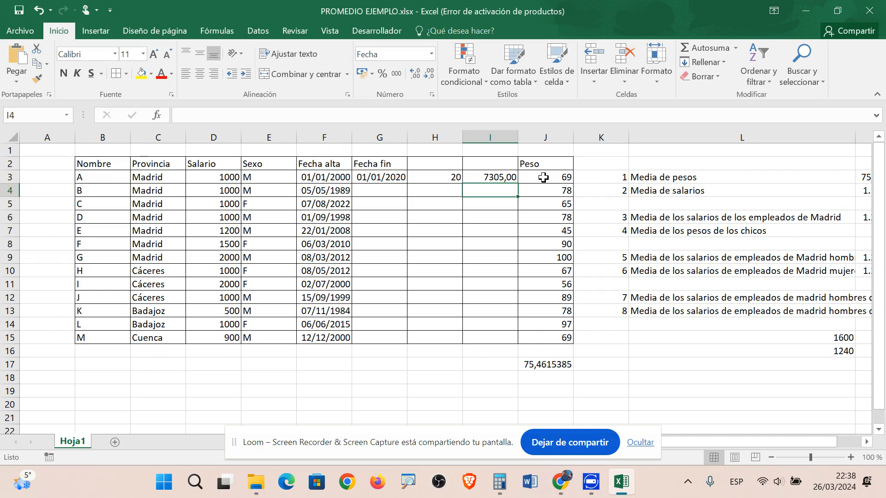
# Enter =HOY() in G4 as the Fecha fin for employee B
pyautogui.click(372, 192)
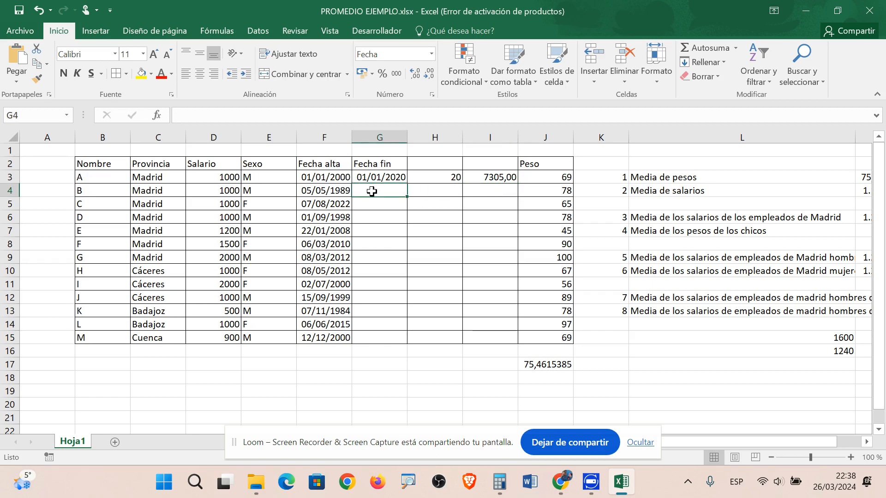
pyautogui.write('=HOY()')
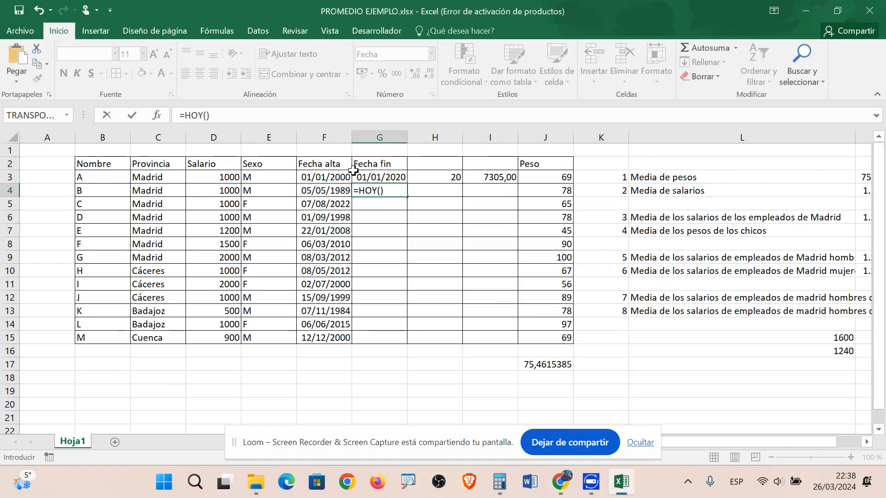
pyautogui.press('Return')
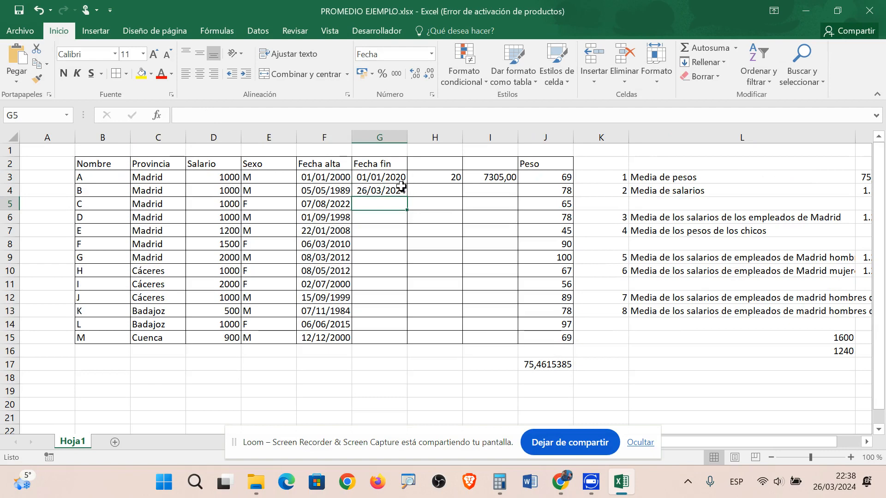
# Enter =SIFECHA(F4;HOY();"Y") in H4 to calculate employee B's years from Fecha alta to the current date
pyautogui.click(425, 187)
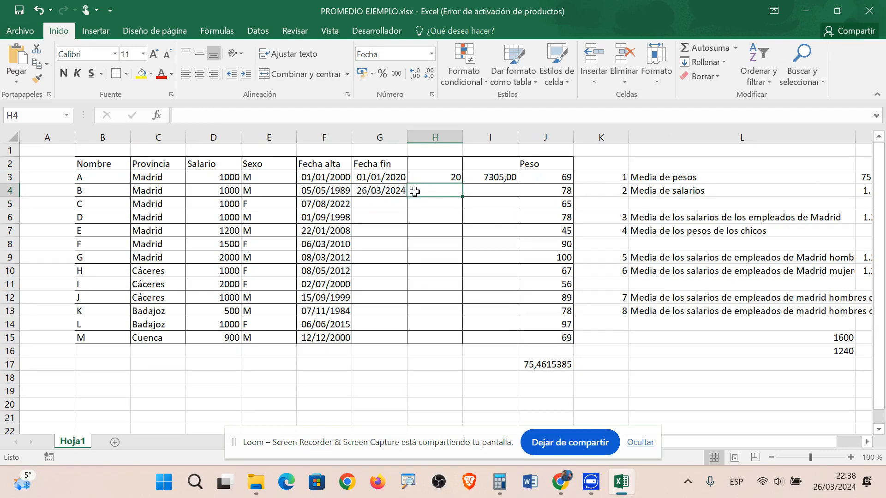
pyautogui.write('=SIFECHA')
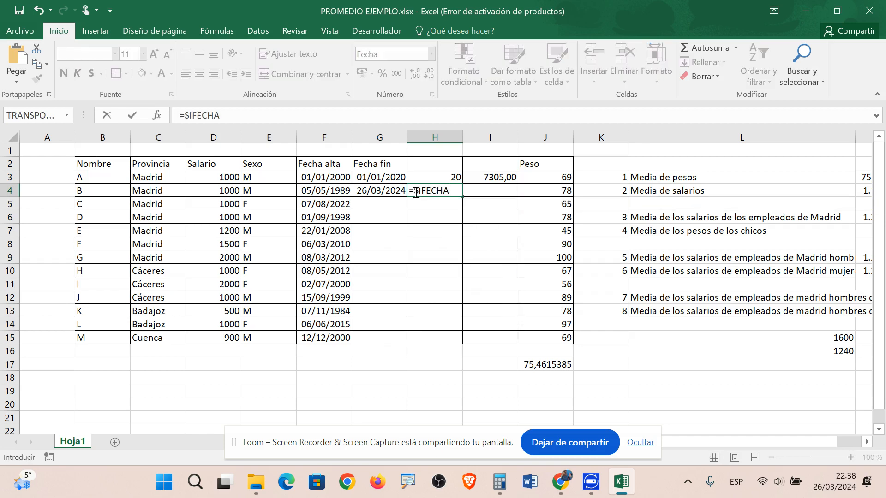
pyautogui.write('(')
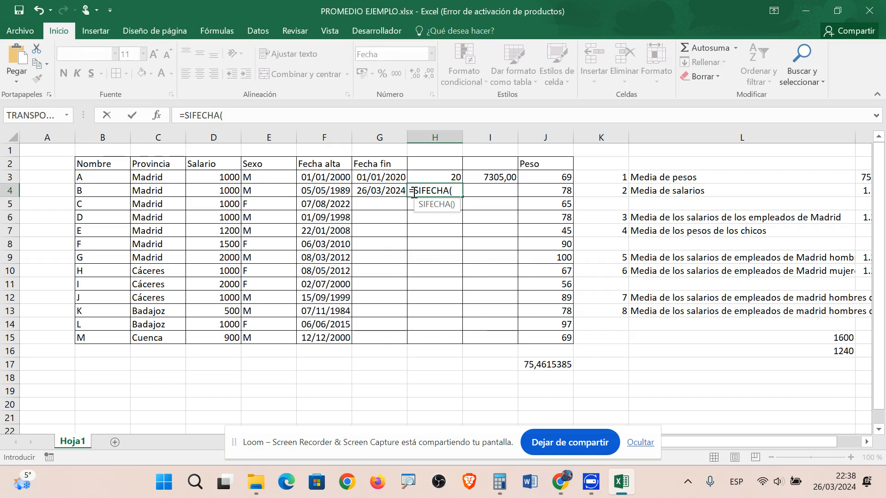
pyautogui.click(325, 189)
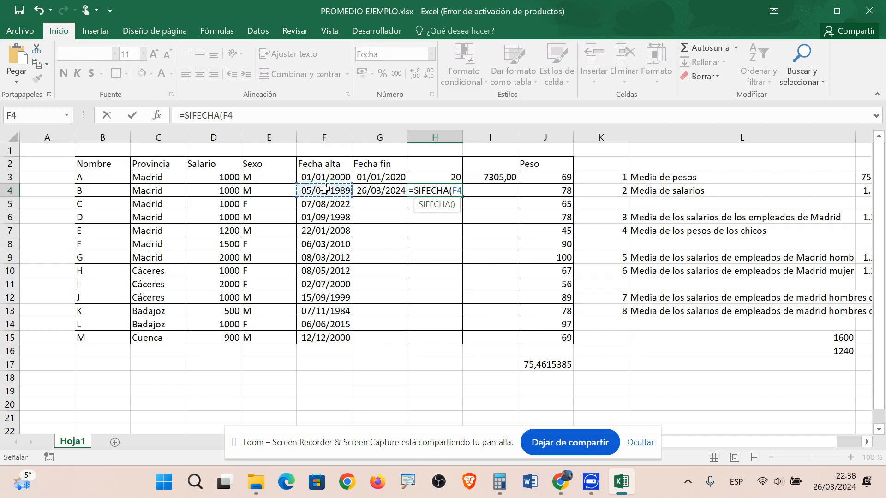
pyautogui.write(';HOY()')
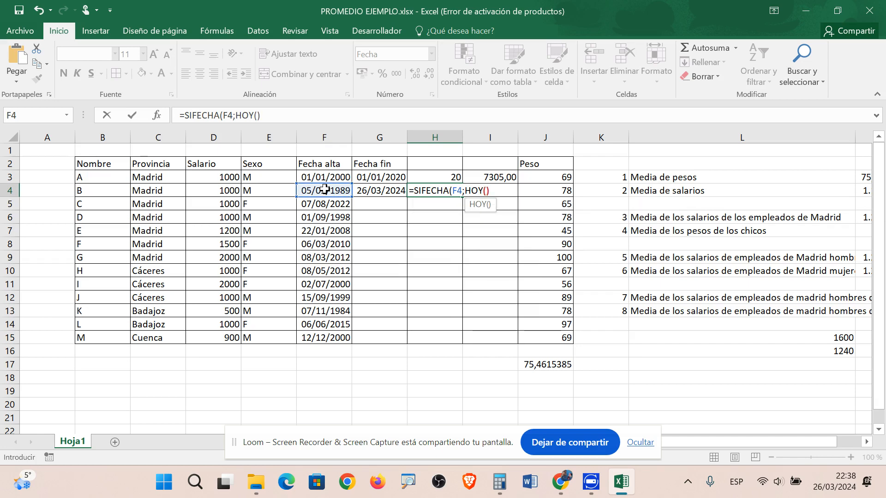
pyautogui.write(';')
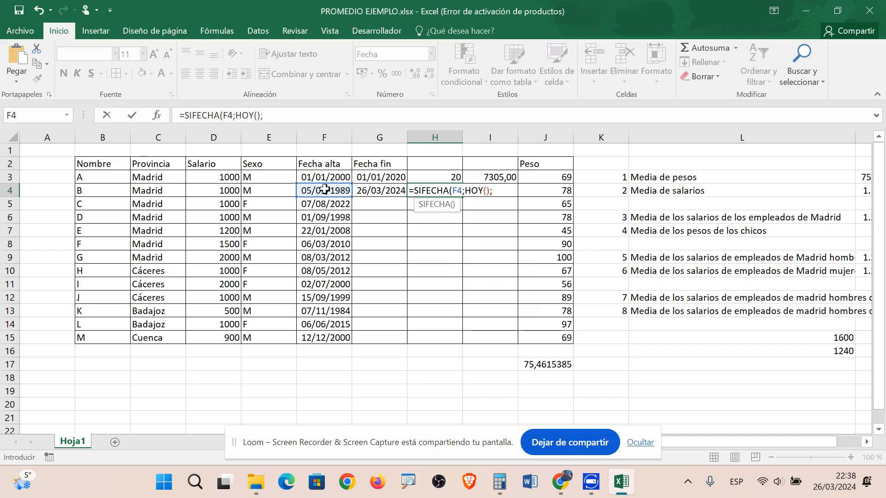
pyautogui.write('"Y")')
pyautogui.press('Return')
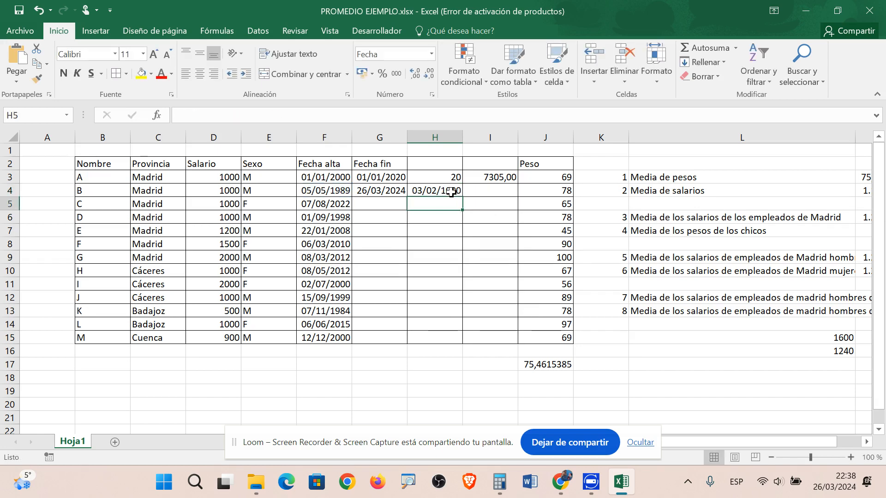
pyautogui.doubleClick(451, 192)
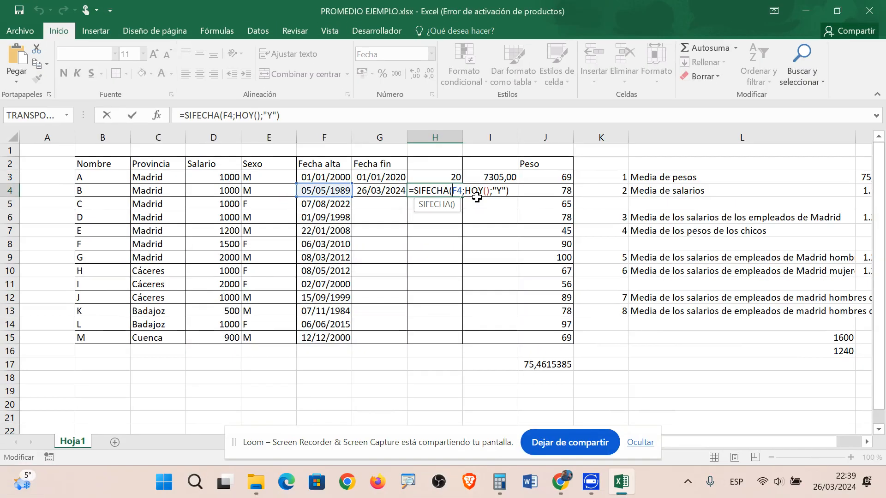
pyautogui.press('Return')
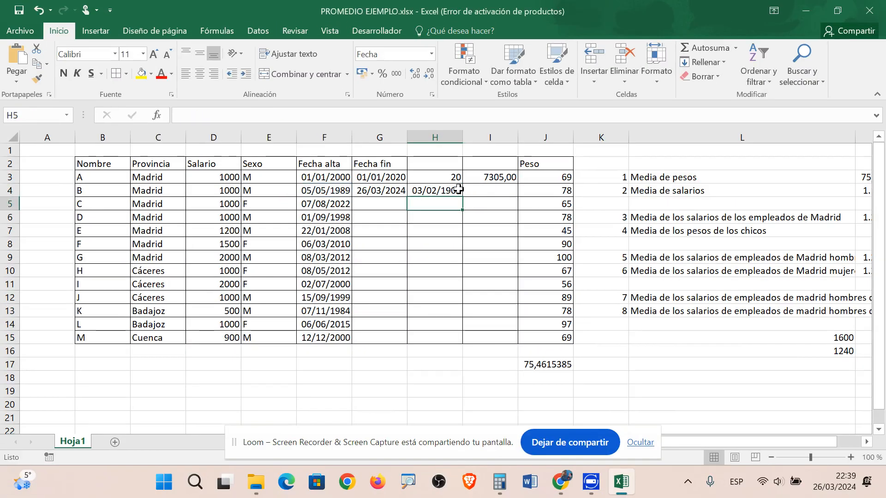
# Format the years result in H4 as Número with no decimal places
pyautogui.click(459, 189)
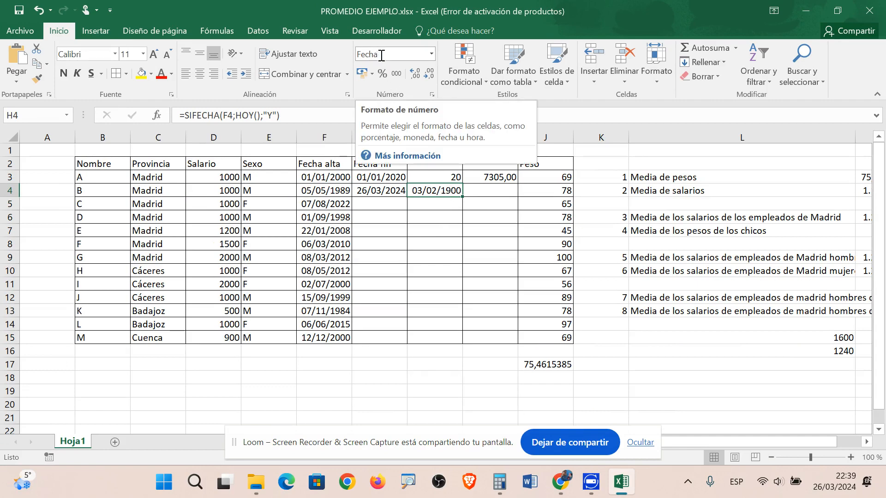
pyautogui.click(429, 54)
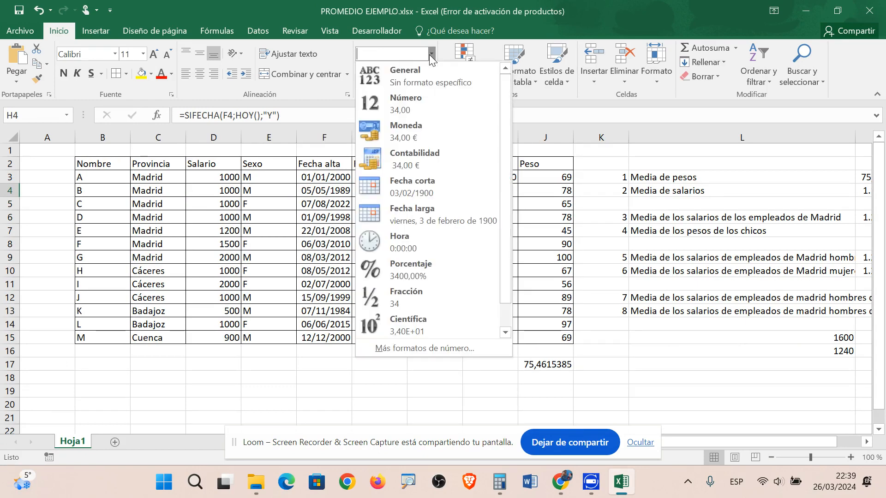
pyautogui.click(408, 98)
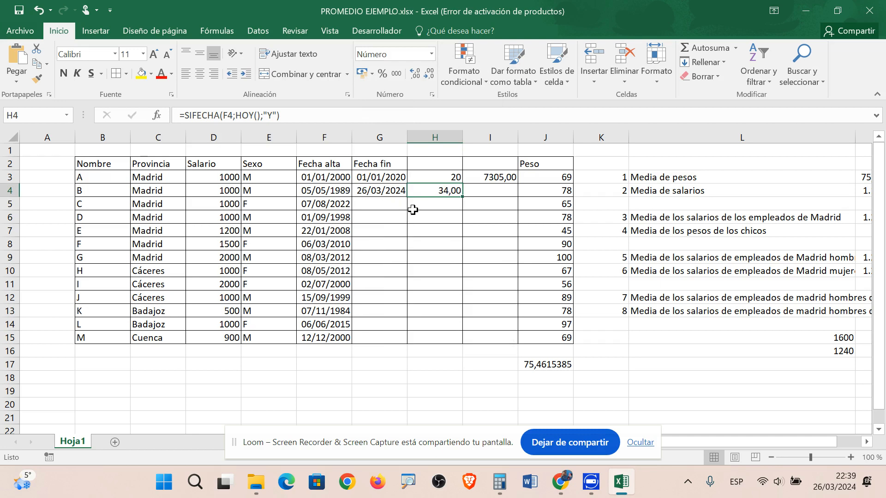
pyautogui.click(431, 79)
pyautogui.click(431, 79)
# Fill the H4 SIFECHA formula down through H15 for the remaining employees
pyautogui.doubleClick(447, 192)
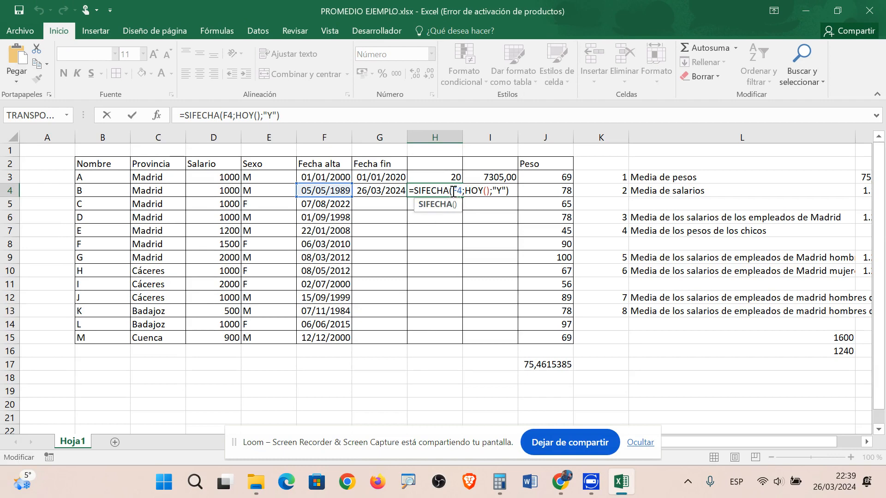
pyautogui.press('Return')
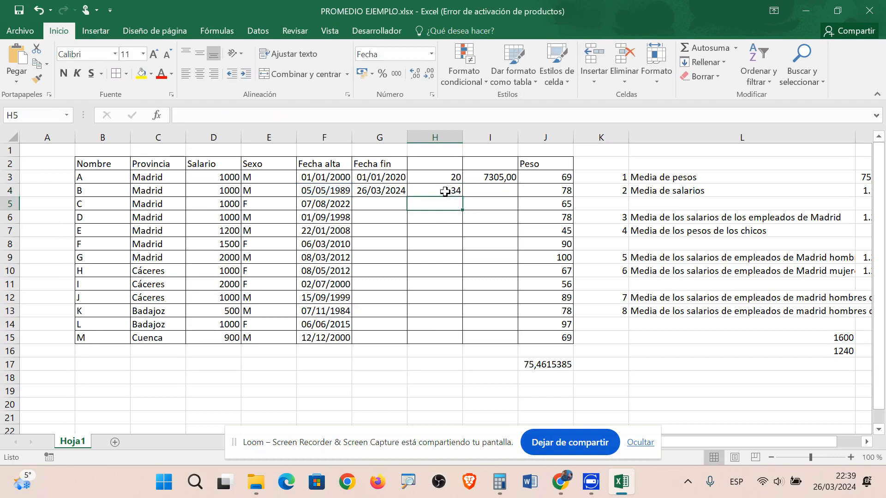
pyautogui.click(454, 192)
pyautogui.moveTo(459, 197); pyautogui.dragTo(451, 341)
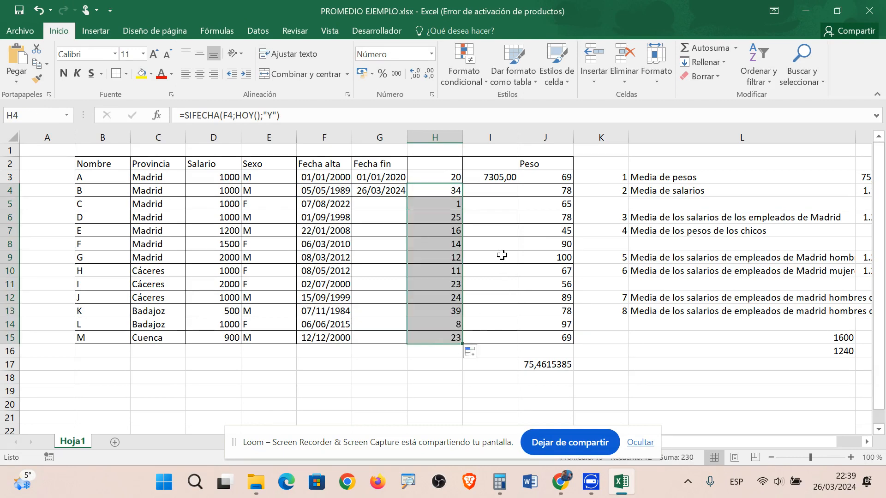